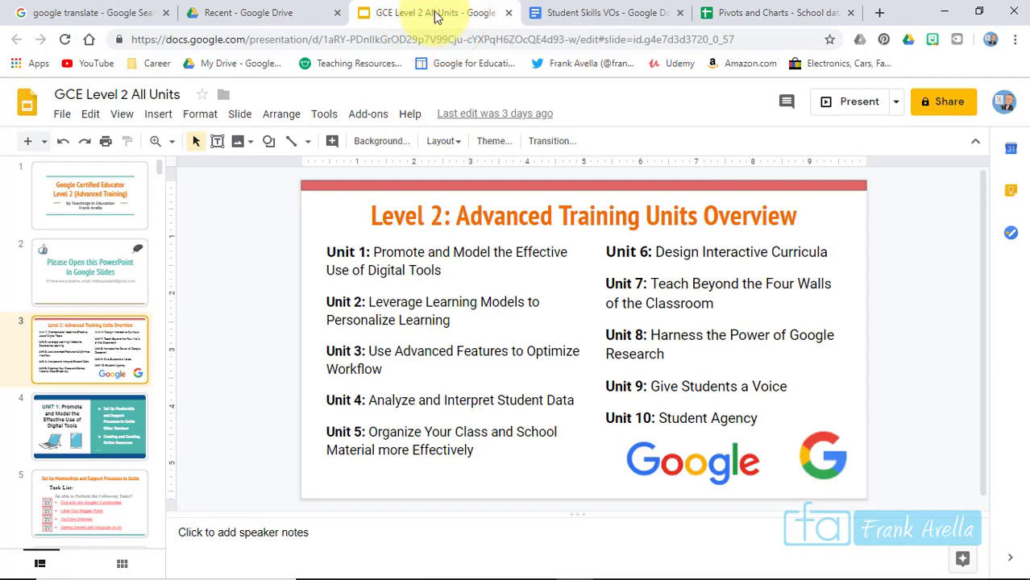
Switch to the Student Skills VOs document and open its Explore panel.
{"action": "left_click", "coordinate": [586, 18]}
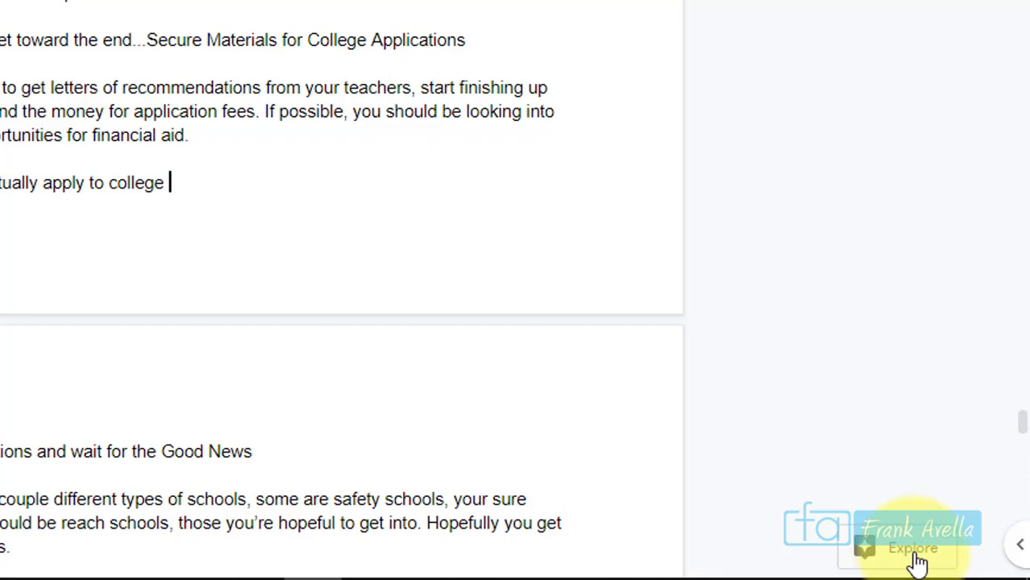
{"action": "left_click", "coordinate": [917, 556]}
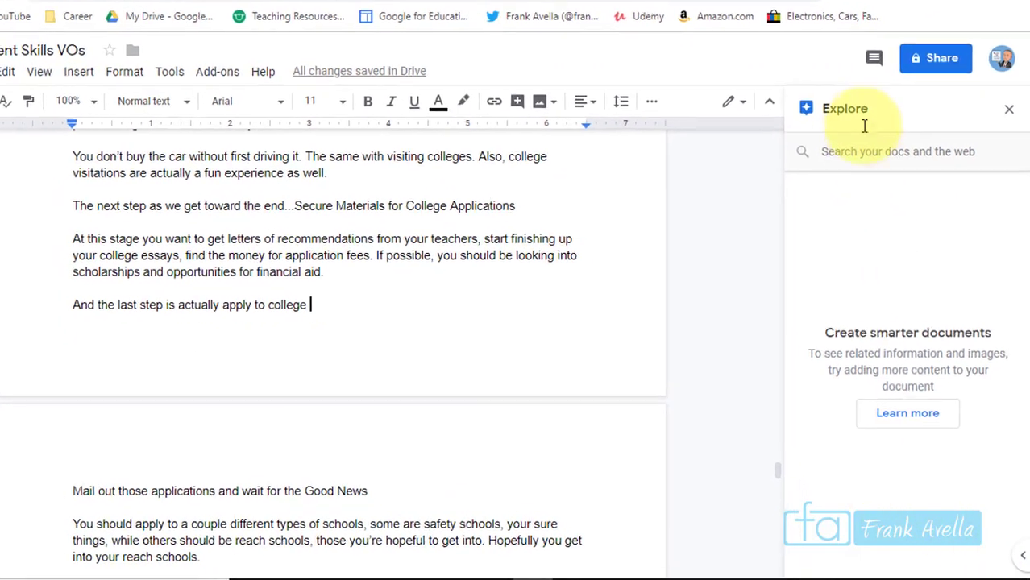
Search Explore for 'college entry' to list web results.
{"action": "left_click", "coordinate": [856, 160]}
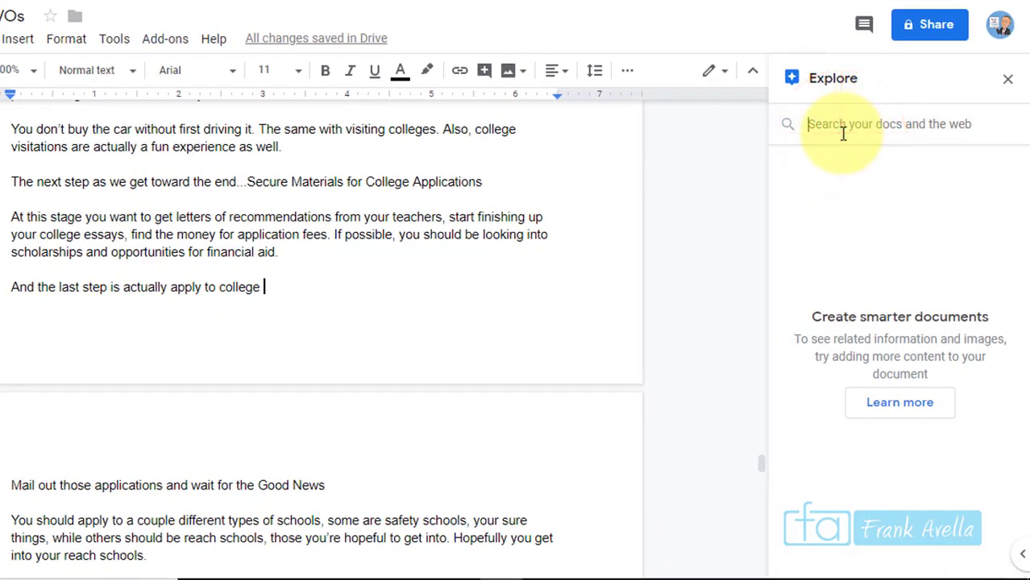
{"action": "type", "text": "college entry"}
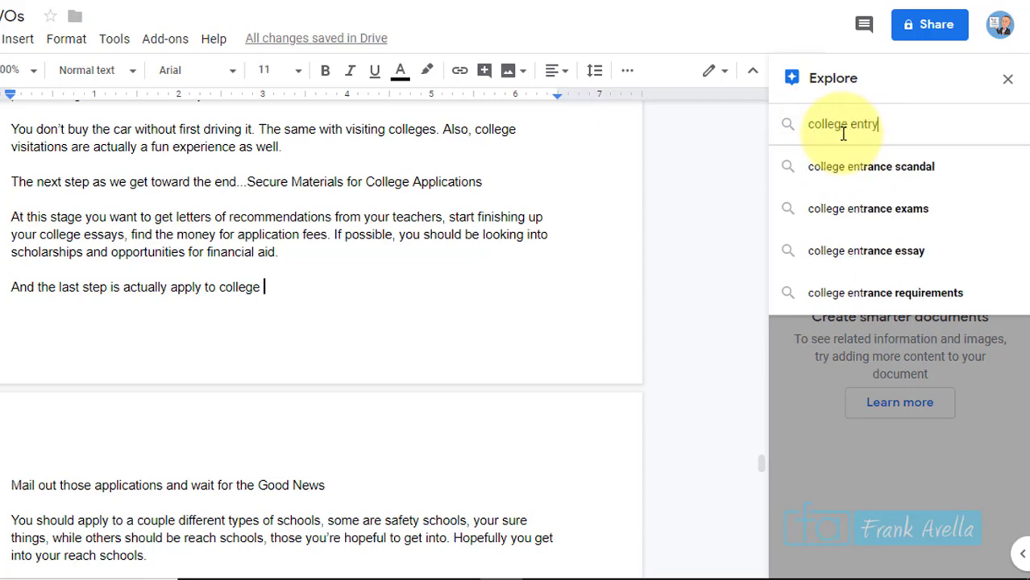
{"action": "key", "text": "Return"}
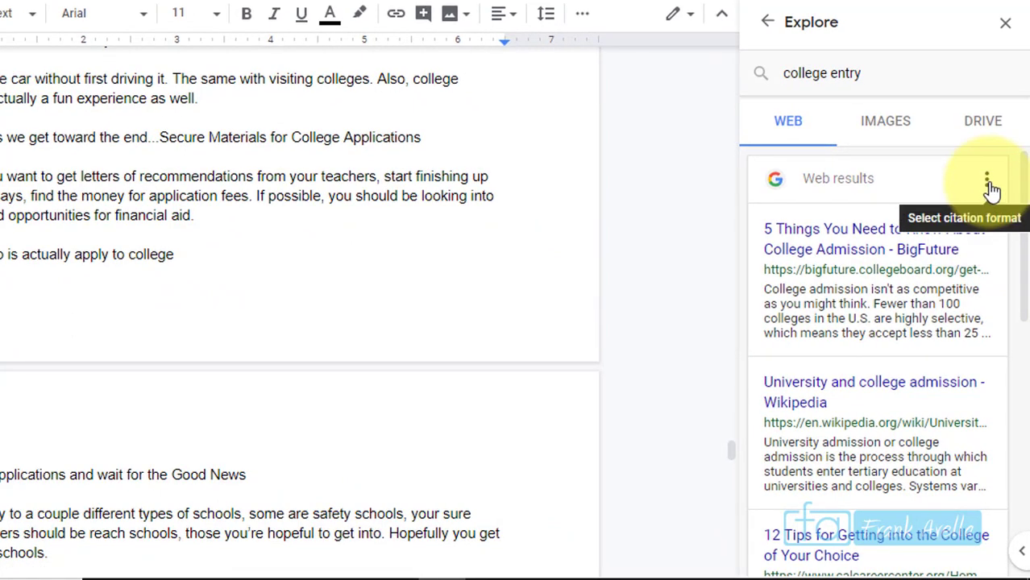
Set citations to MLA and footnote the BigFuture admission article after 'college'.
{"action": "left_click", "coordinate": [988, 183]}
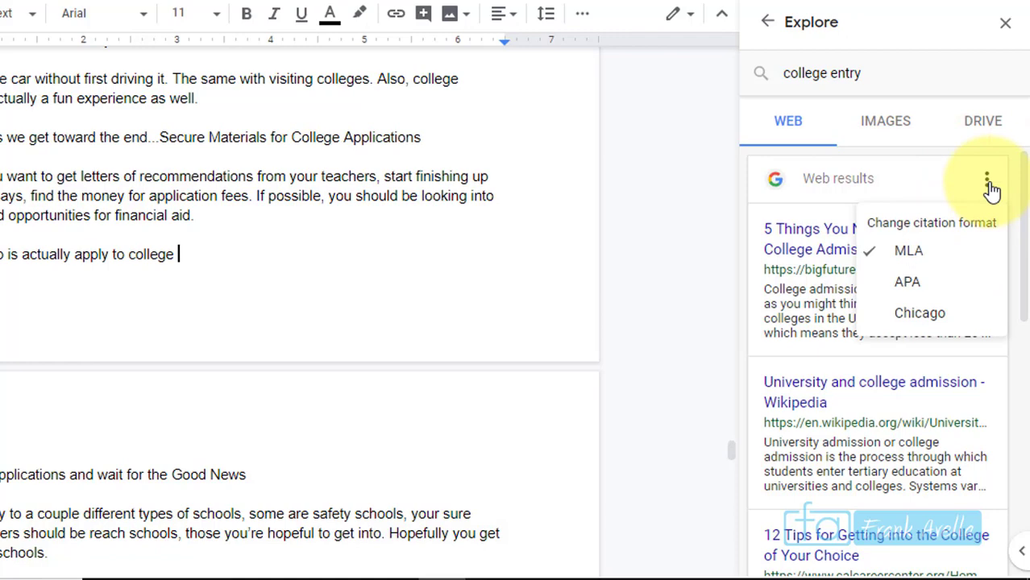
{"action": "left_click", "coordinate": [919, 252]}
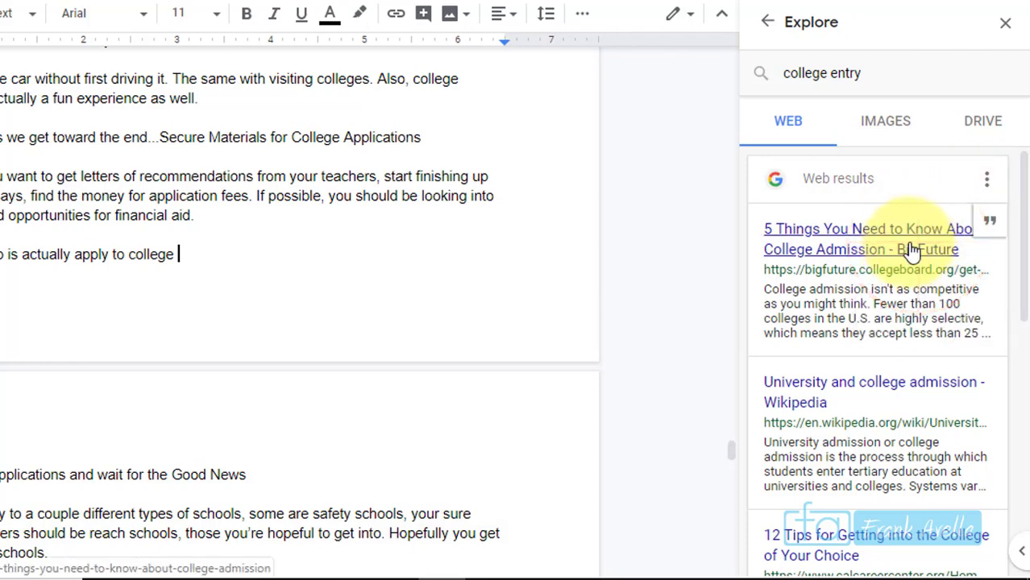
{"action": "left_click", "coordinate": [175, 254]}
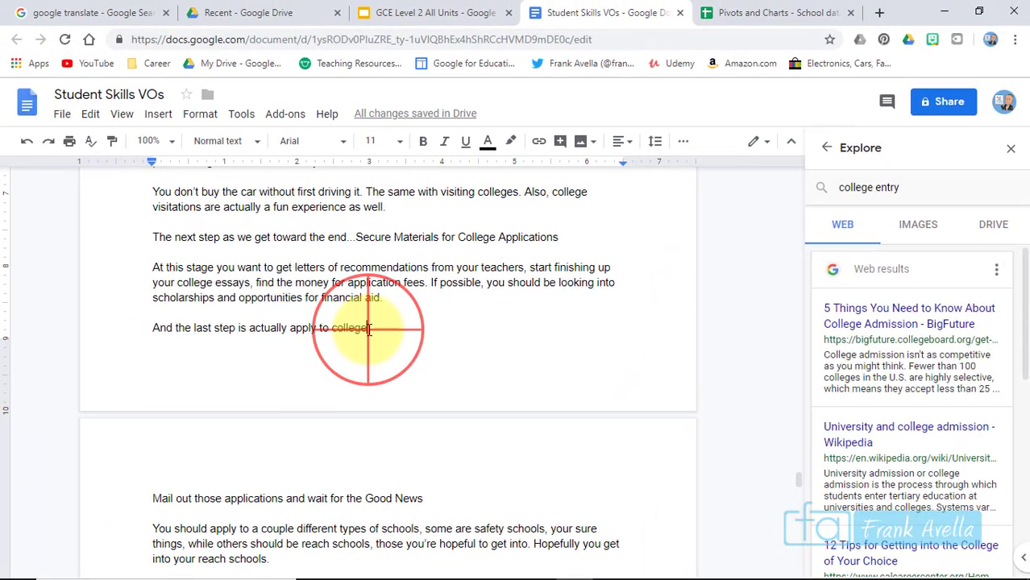
{"action": "mouse_move", "coordinate": [1000, 309]}
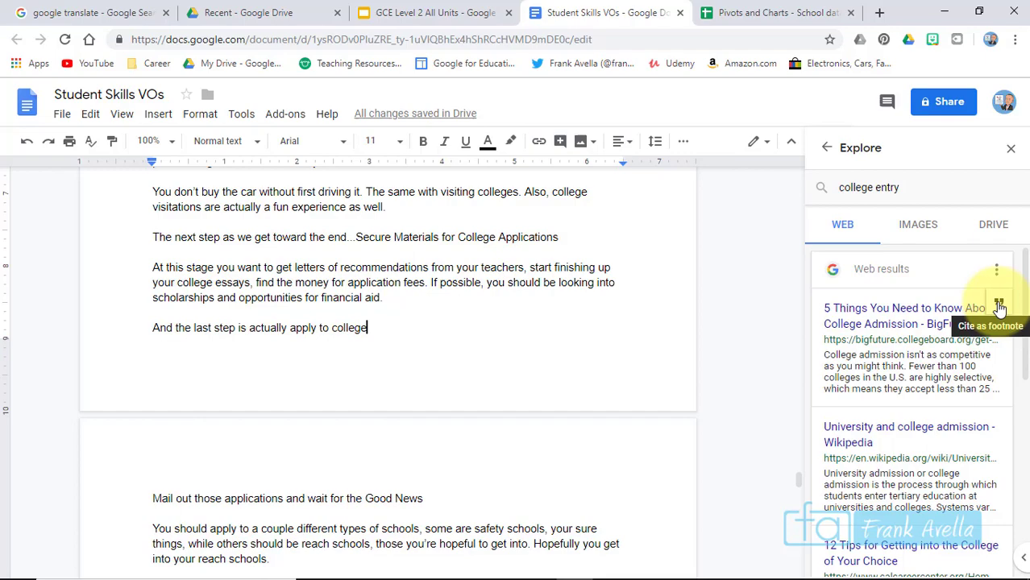
{"action": "left_click", "coordinate": [1000, 309]}
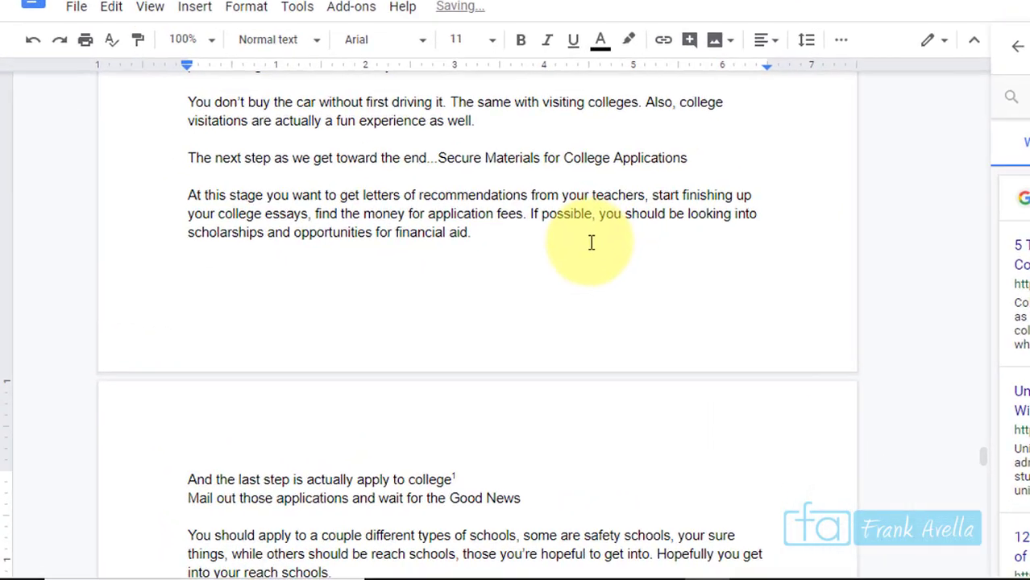
{"action": "left_click", "coordinate": [450, 479]}
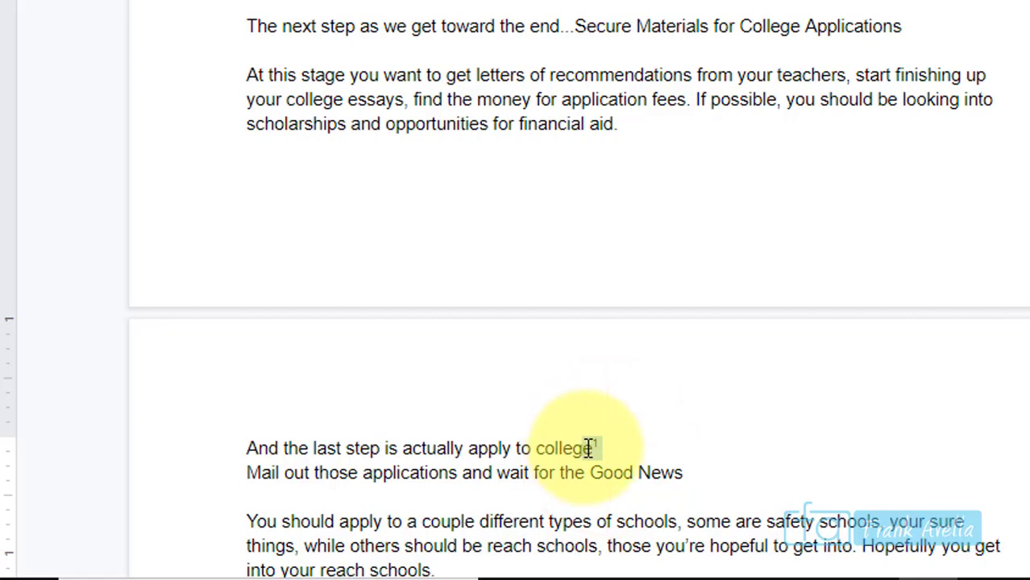
{"action": "left_click", "coordinate": [791, 416]}
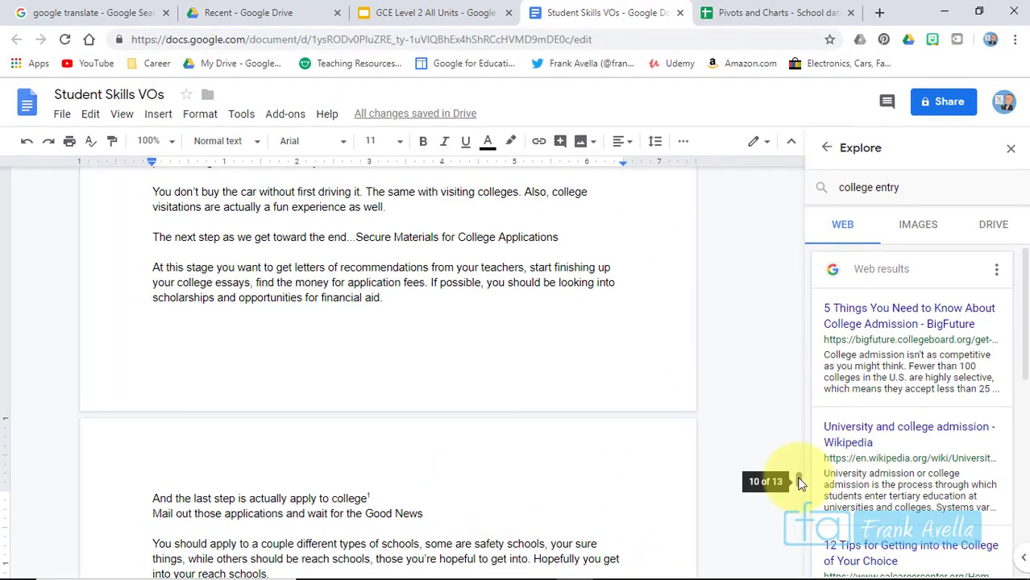
{"action": "left_click_drag", "start_coordinate": [800, 482], "coordinate": [800, 515]}
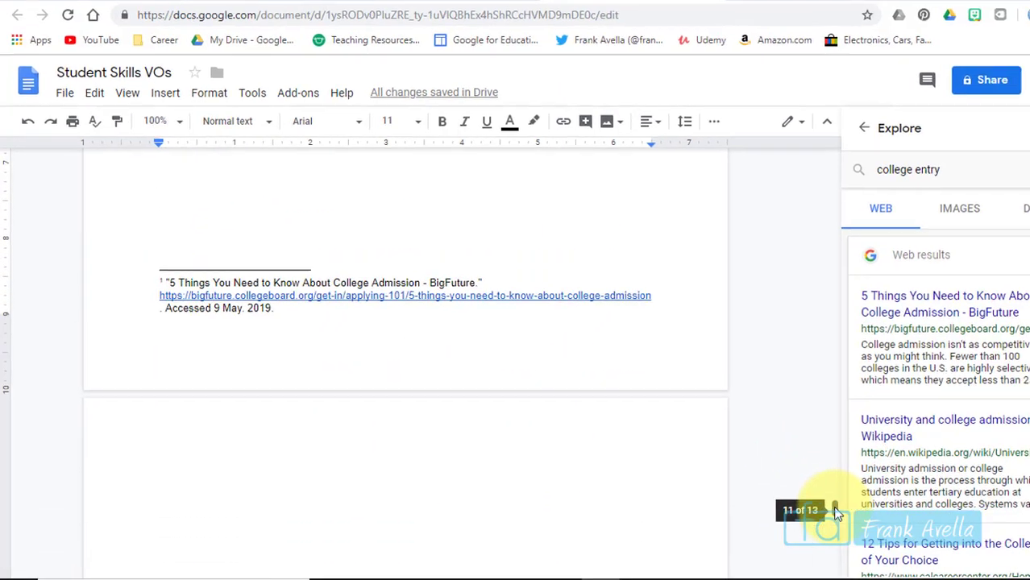
{"action": "left_click_drag", "start_coordinate": [185, 283], "coordinate": [313, 297]}
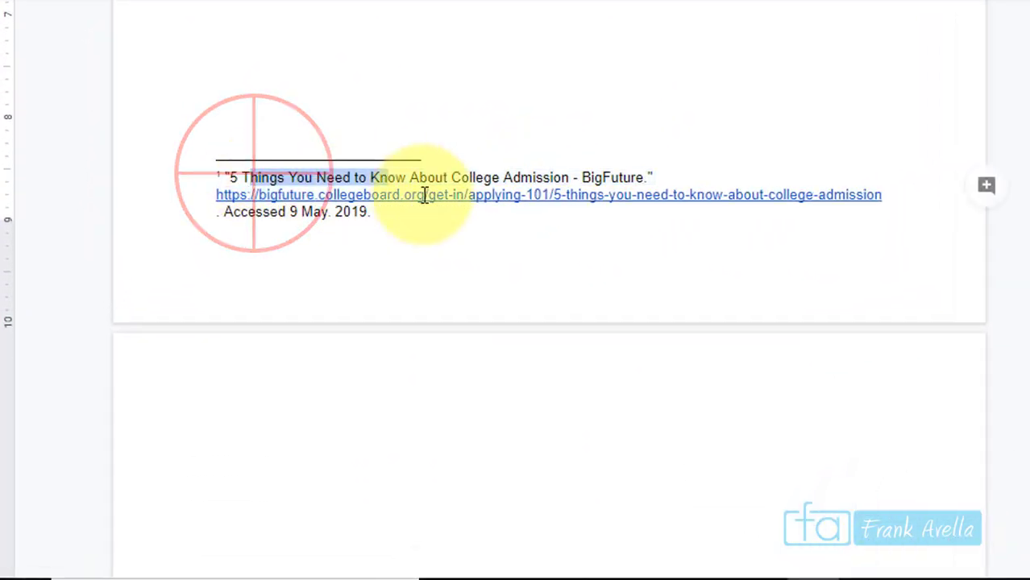
{"action": "left_click_drag", "start_coordinate": [423, 196], "coordinate": [487, 218]}
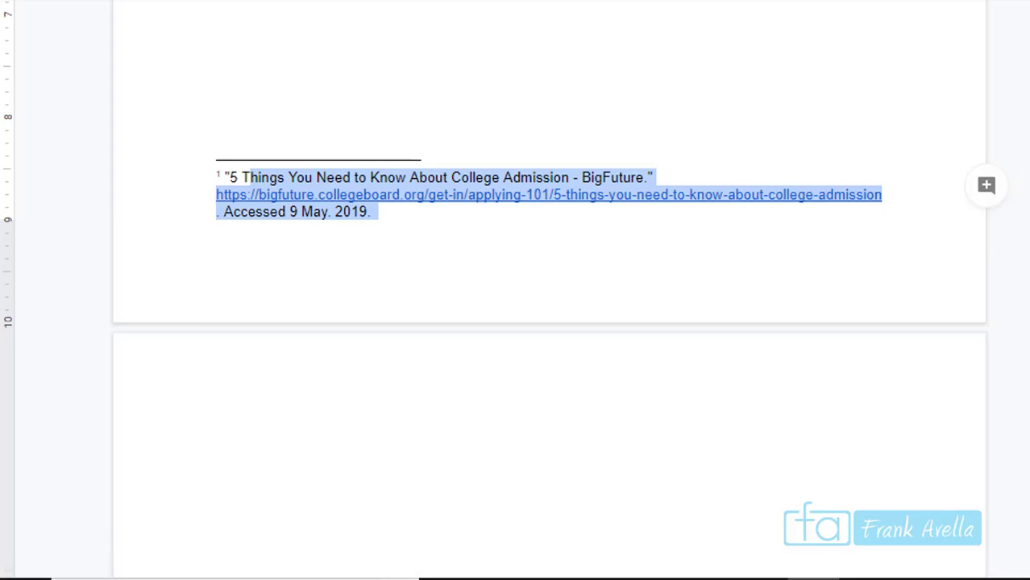
{"action": "left_click", "coordinate": [675, 67]}
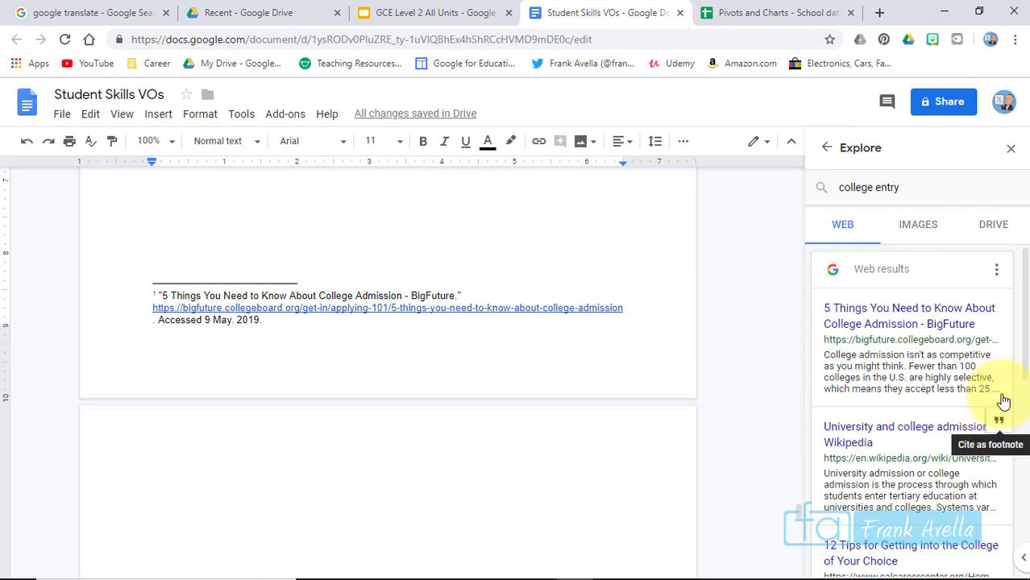
Insert the Brooklyn College gate photo from the image results, then list Drive matches.
{"action": "left_click", "coordinate": [908, 235]}
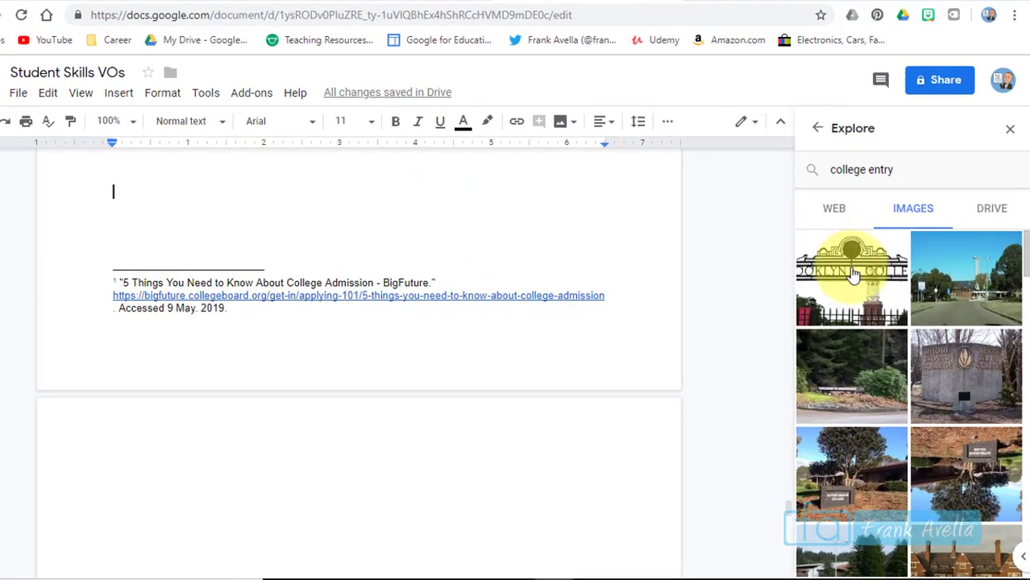
{"action": "mouse_move", "coordinate": [869, 300]}
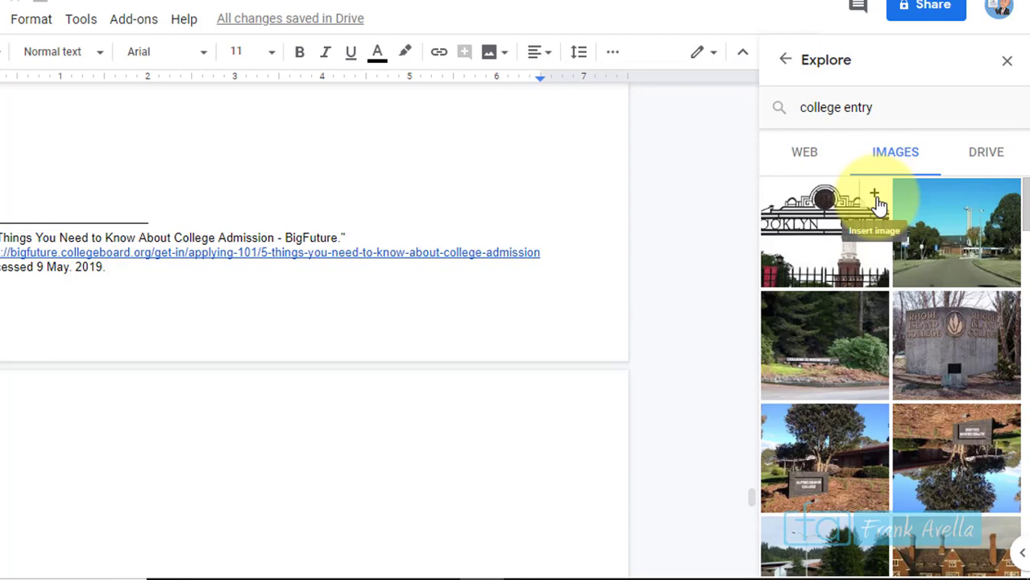
{"action": "left_click", "coordinate": [875, 197]}
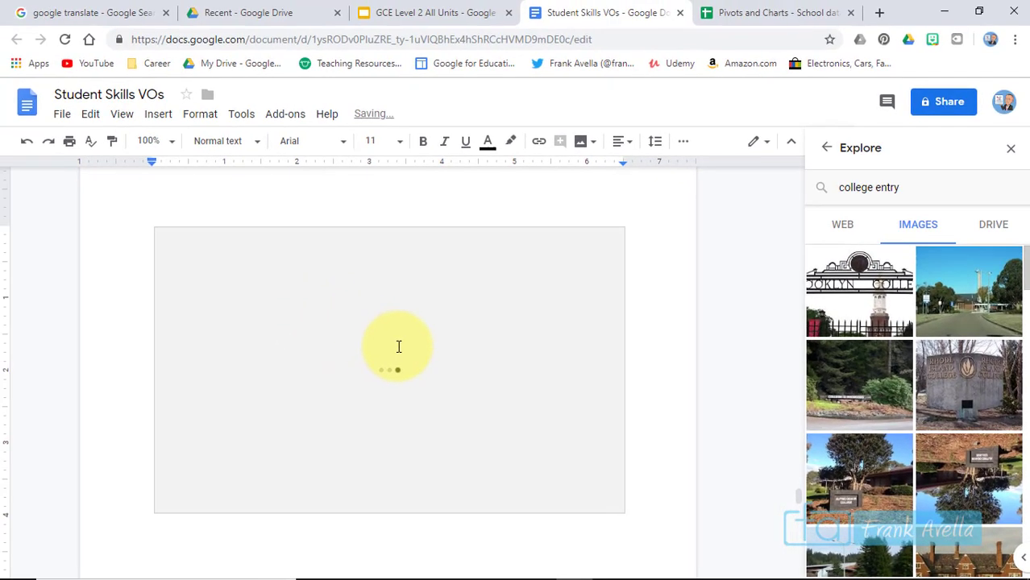
{"action": "left_click", "coordinate": [252, 361]}
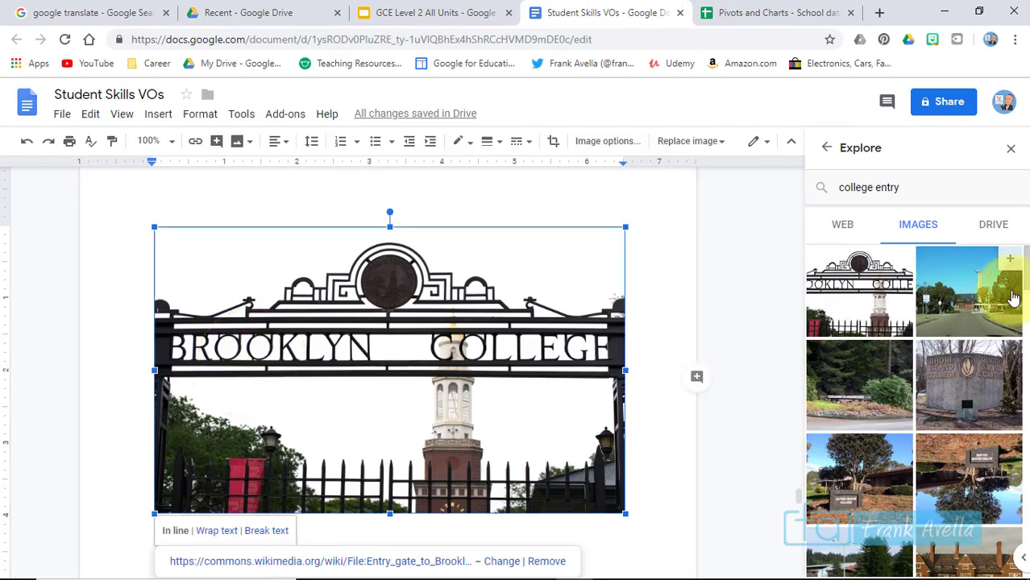
{"action": "left_click", "coordinate": [997, 230]}
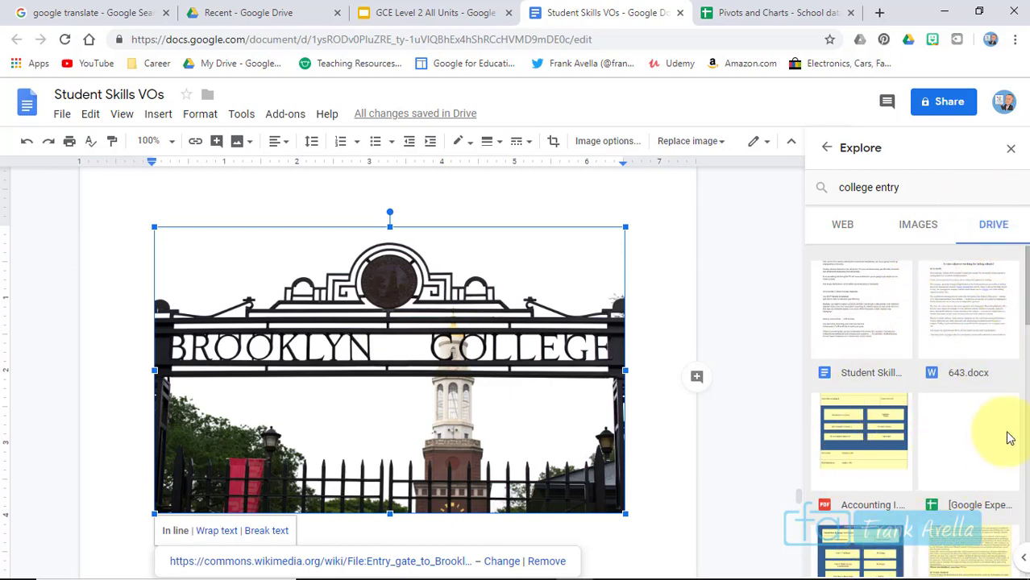
In the GCE Level 2 deck, select 'Student Agency' in Unit 10.
{"action": "left_click", "coordinate": [428, 13]}
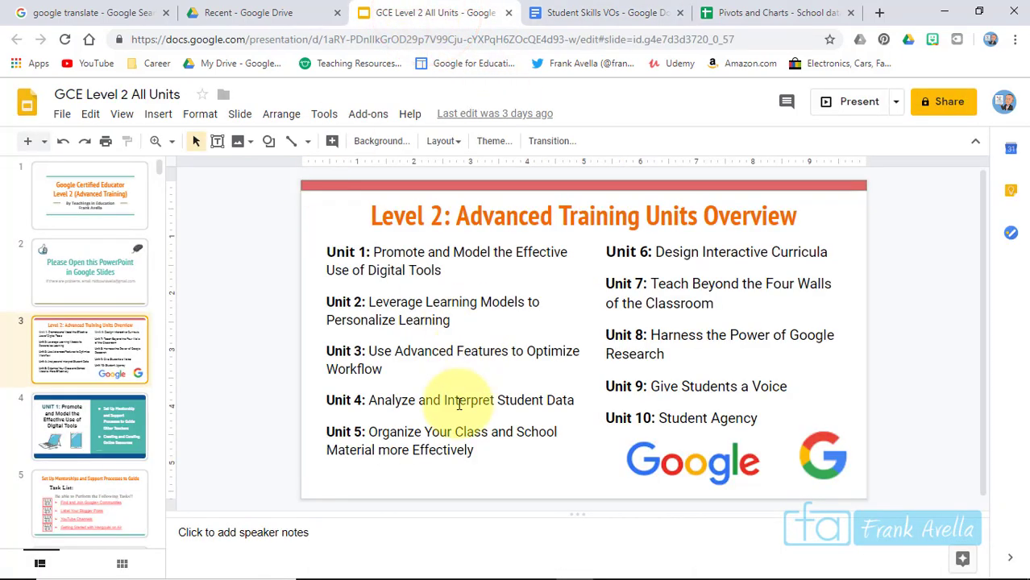
{"action": "left_click", "coordinate": [460, 401]}
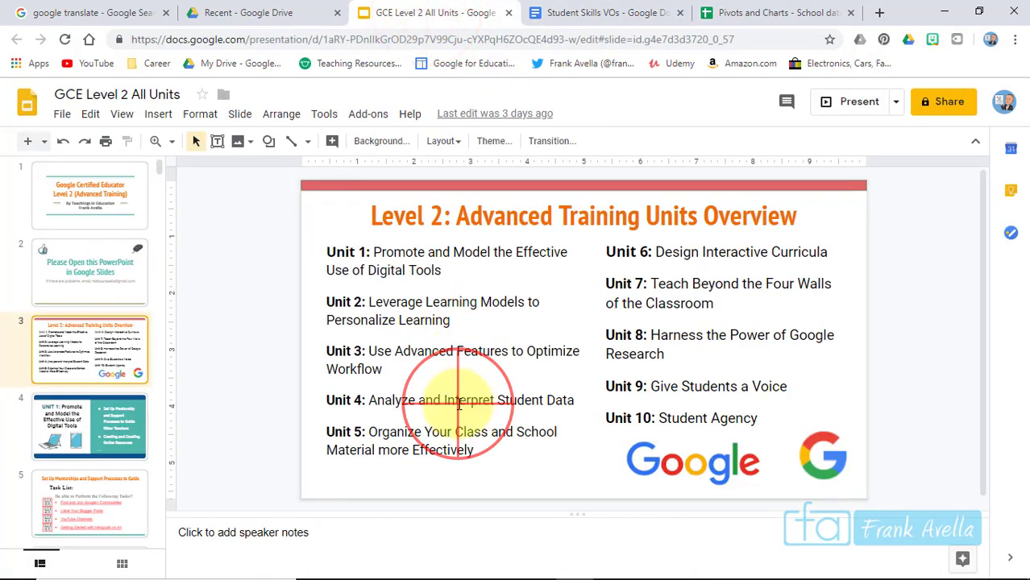
{"action": "left_click", "coordinate": [758, 418]}
{"action": "left_click_drag", "start_coordinate": [758, 419], "coordinate": [656, 418]}
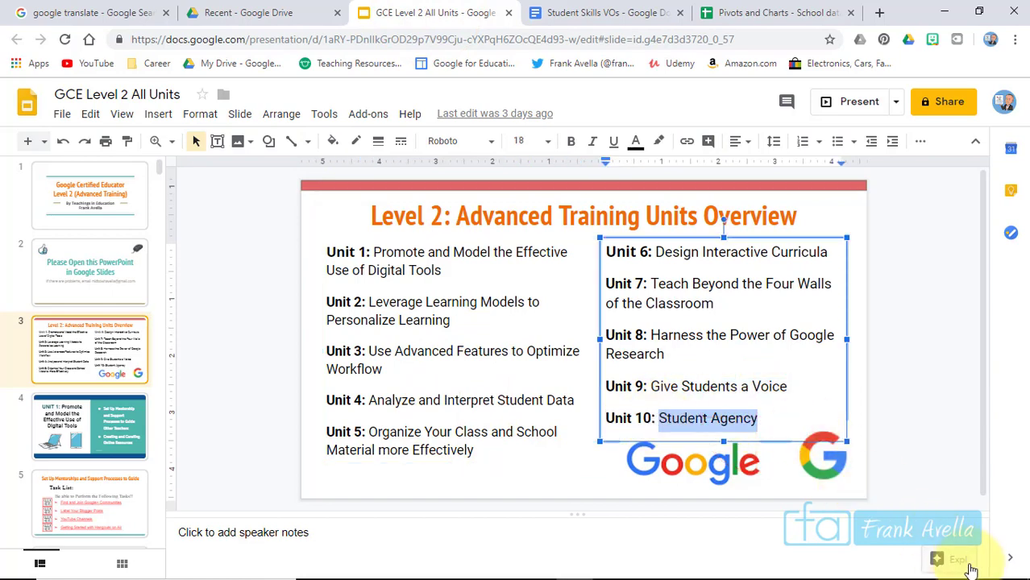
Search Explore for 'student agency'.
{"action": "left_click", "coordinate": [943, 564]}
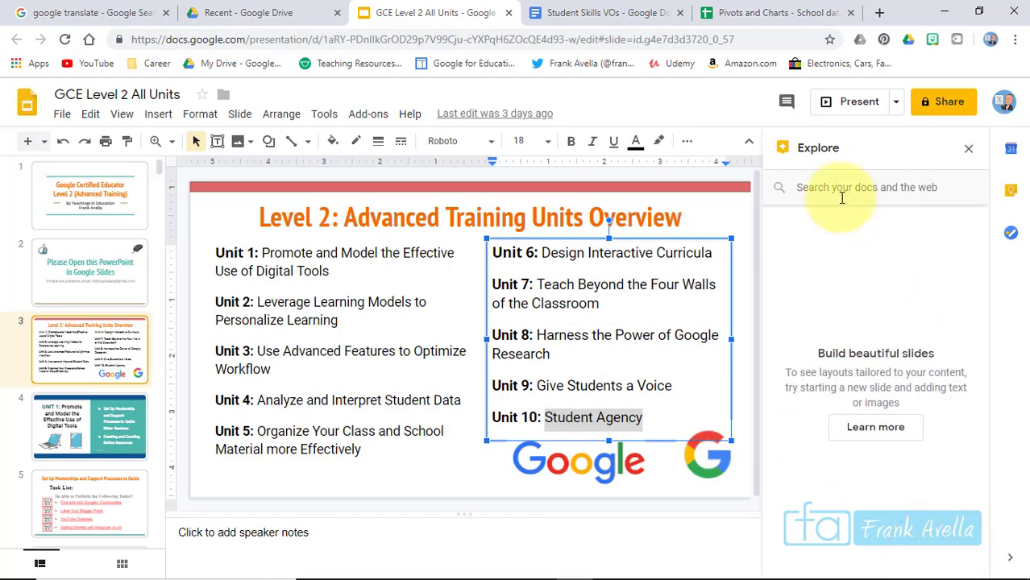
{"action": "left_click", "coordinate": [842, 197]}
{"action": "type", "text": "student"}
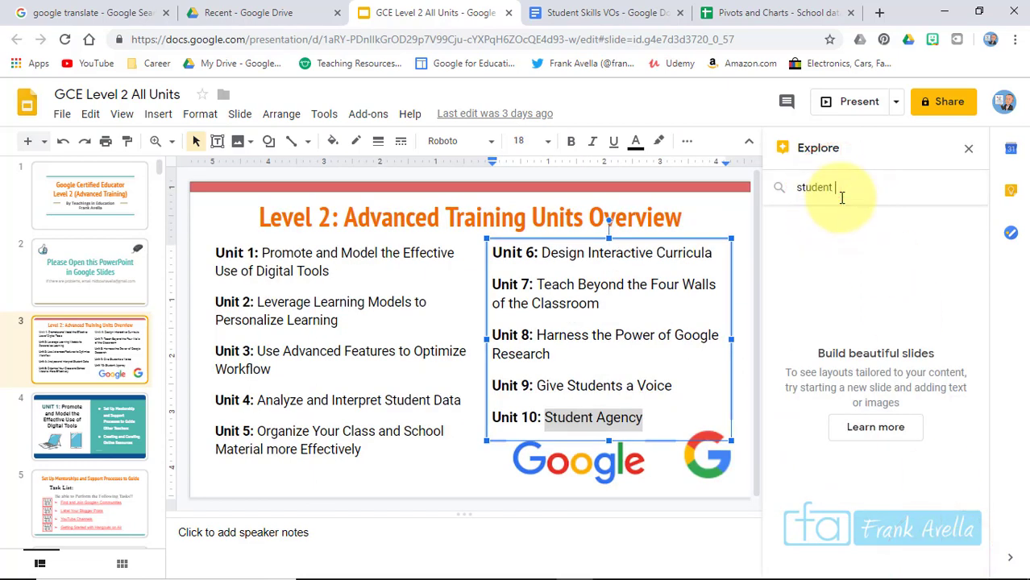
{"action": "type", "text": " agency"}
{"action": "key", "text": "Return"}
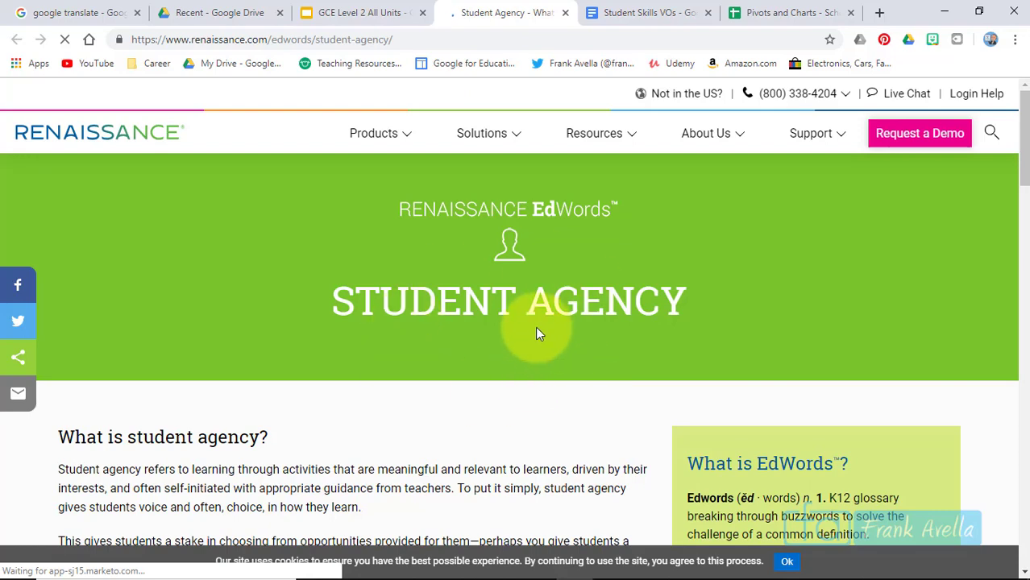
{"action": "left_click", "coordinate": [565, 13]}
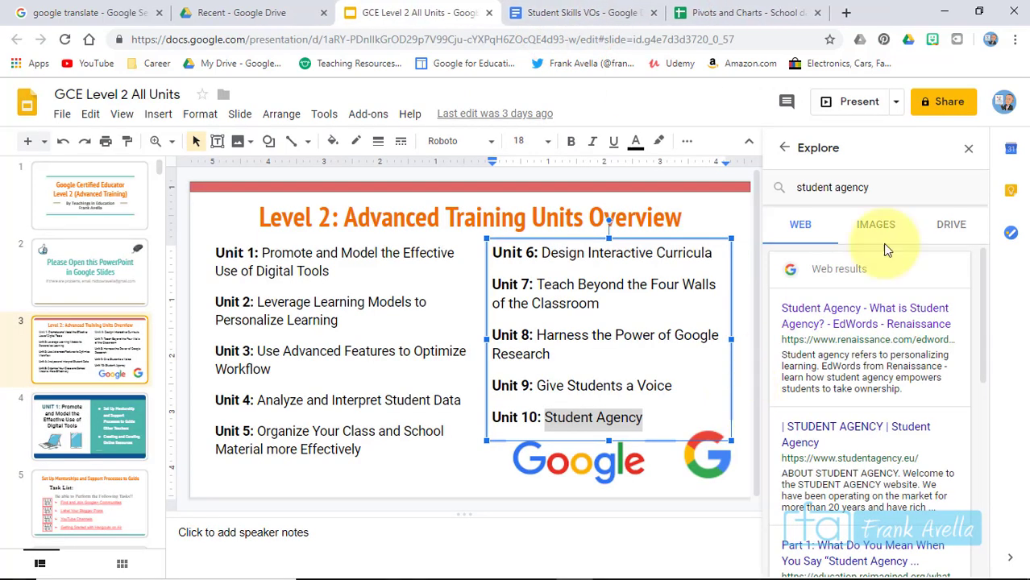
Browse Explore's Drive files and image results for student agency.
{"action": "left_click", "coordinate": [952, 232]}
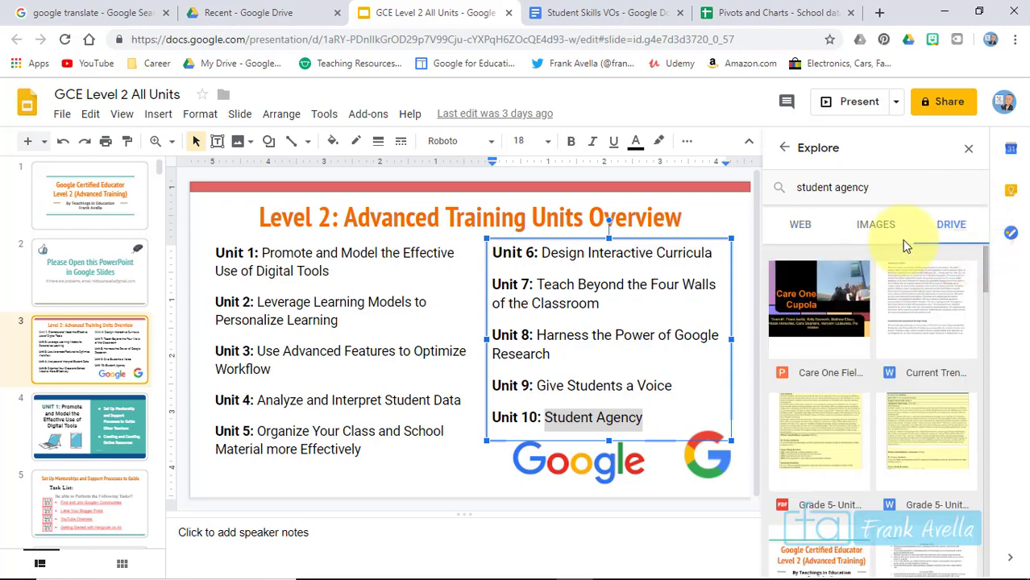
{"action": "left_click", "coordinate": [879, 228]}
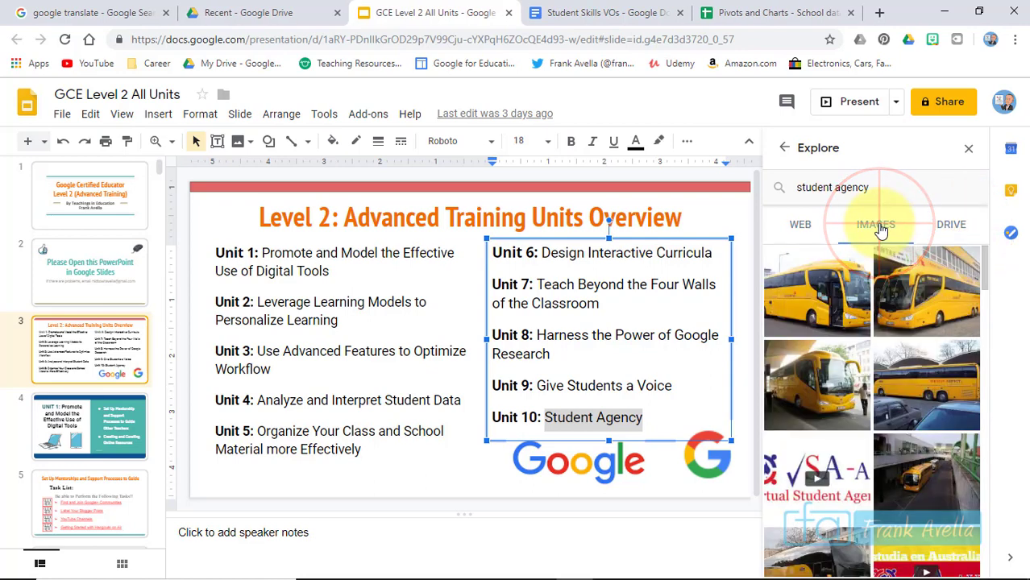
{"action": "scroll", "coordinate": [992, 321], "scroll_direction": "down", "scroll_amount": 10}
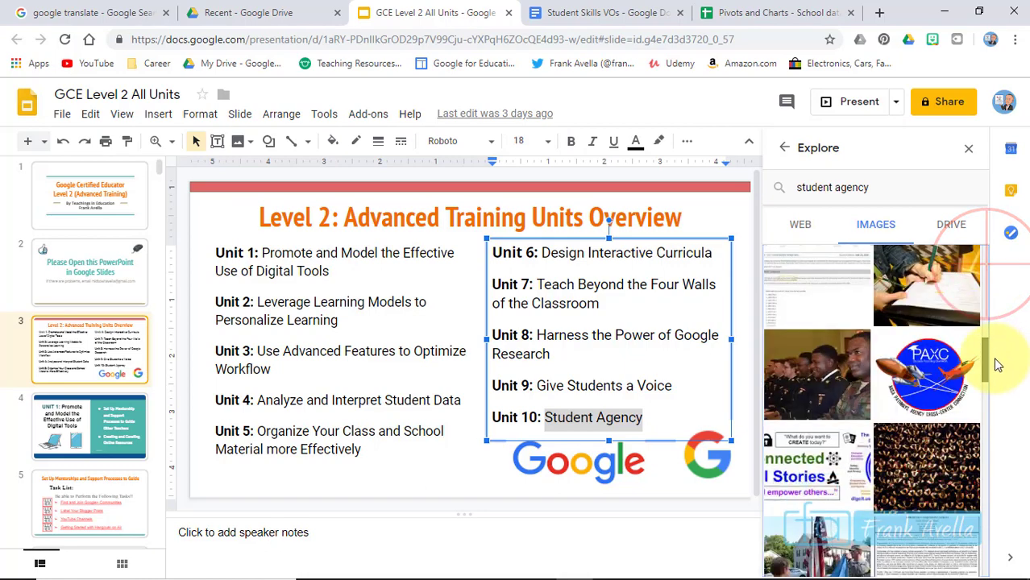
{"action": "scroll", "coordinate": [992, 329], "scroll_direction": "up", "scroll_amount": 10}
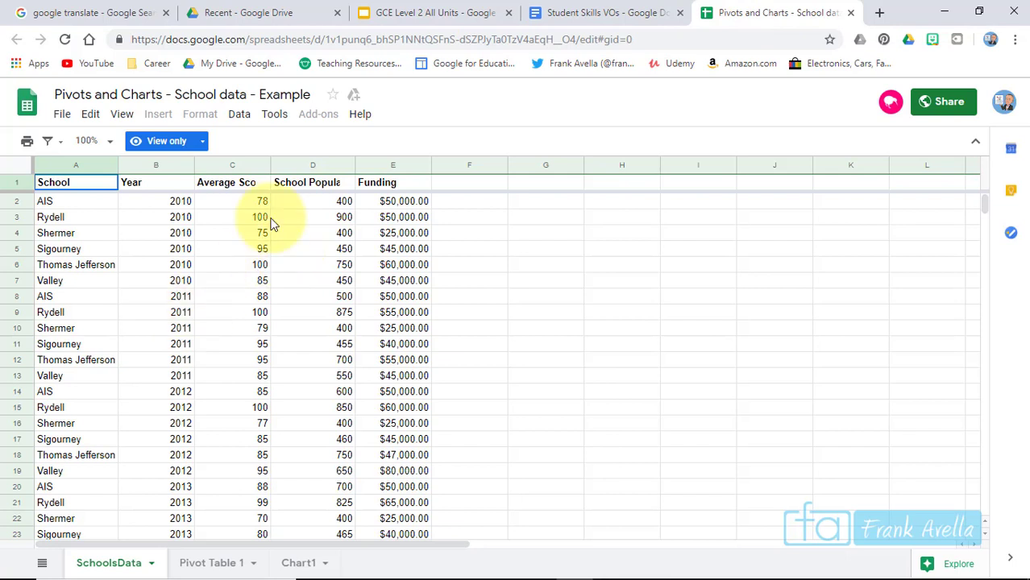
Add the school data sheet to My Drive and review Explore's pivot table and charts.
{"action": "left_click", "coordinate": [353, 95]}
{"action": "left_click", "coordinate": [534, 133]}
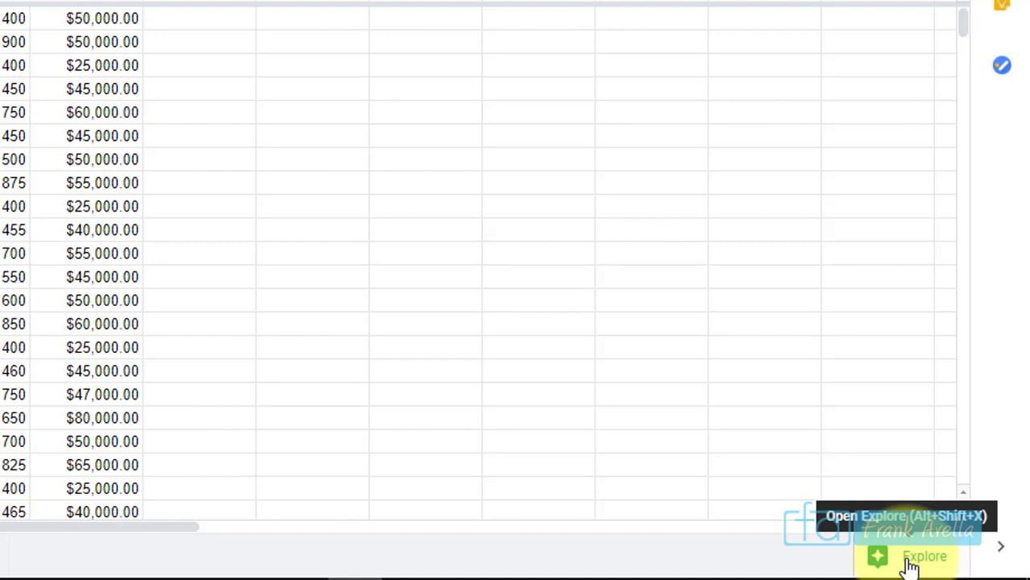
{"action": "left_click", "coordinate": [909, 564]}
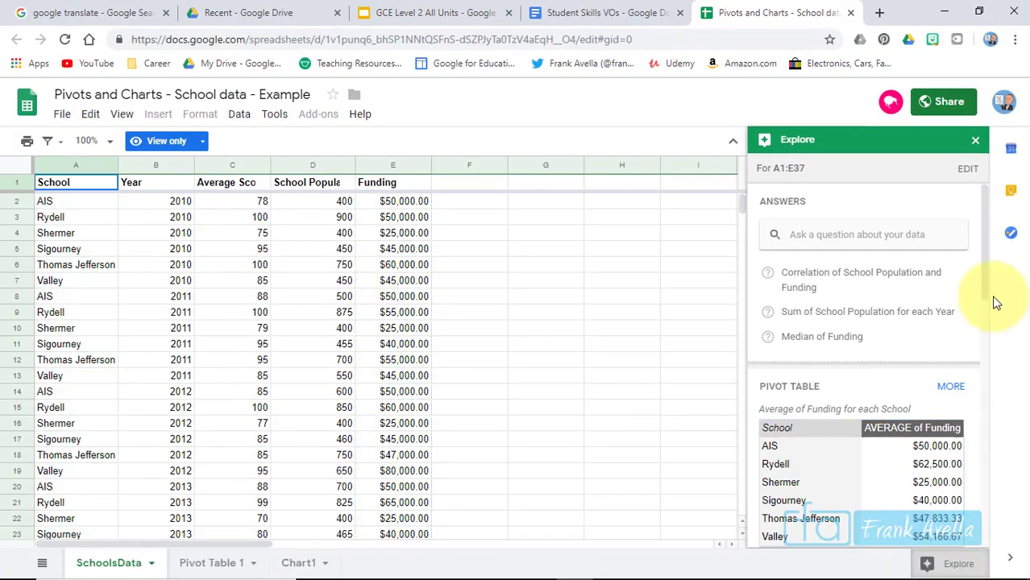
{"action": "left_click_drag", "start_coordinate": [981, 281], "coordinate": [984, 323]}
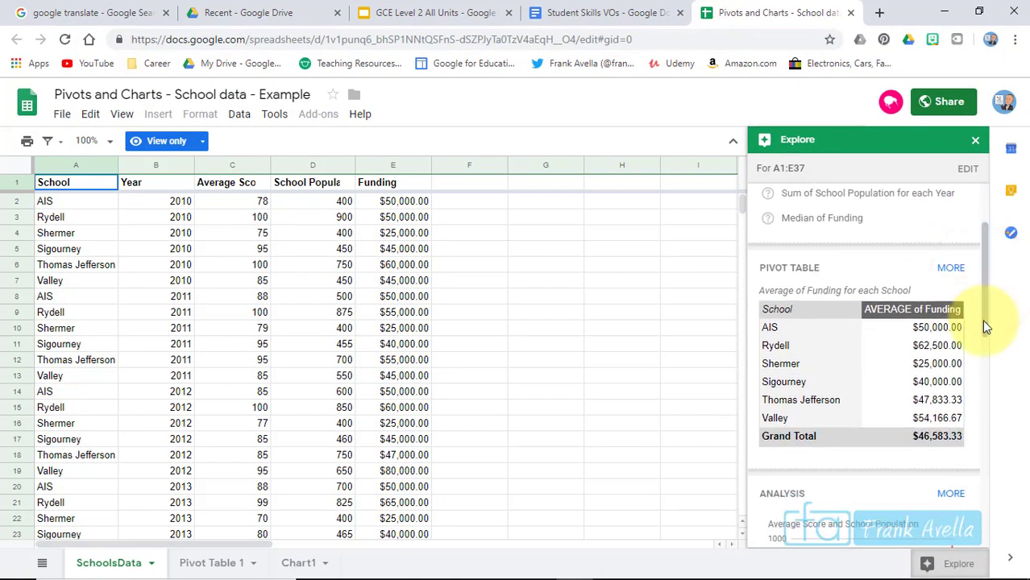
{"action": "left_click", "coordinate": [774, 270]}
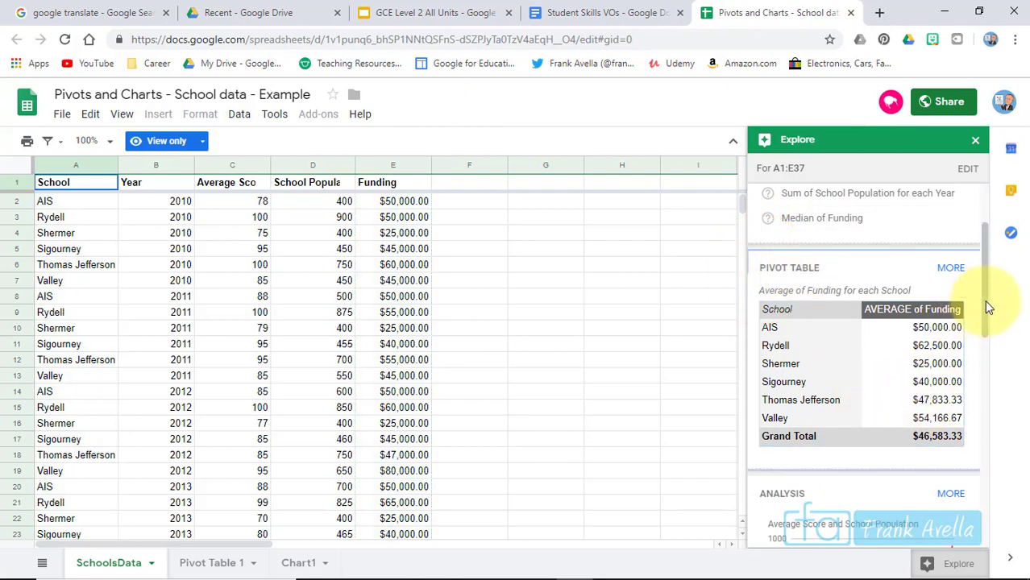
{"action": "left_click_drag", "start_coordinate": [985, 300], "coordinate": [990, 391]}
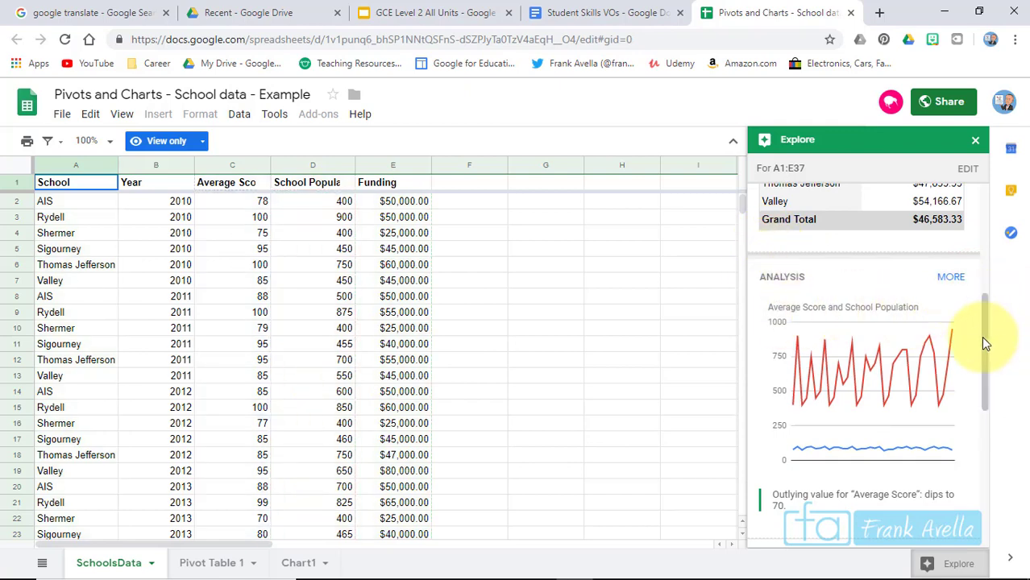
{"action": "left_click_drag", "start_coordinate": [983, 339], "coordinate": [967, 236]}
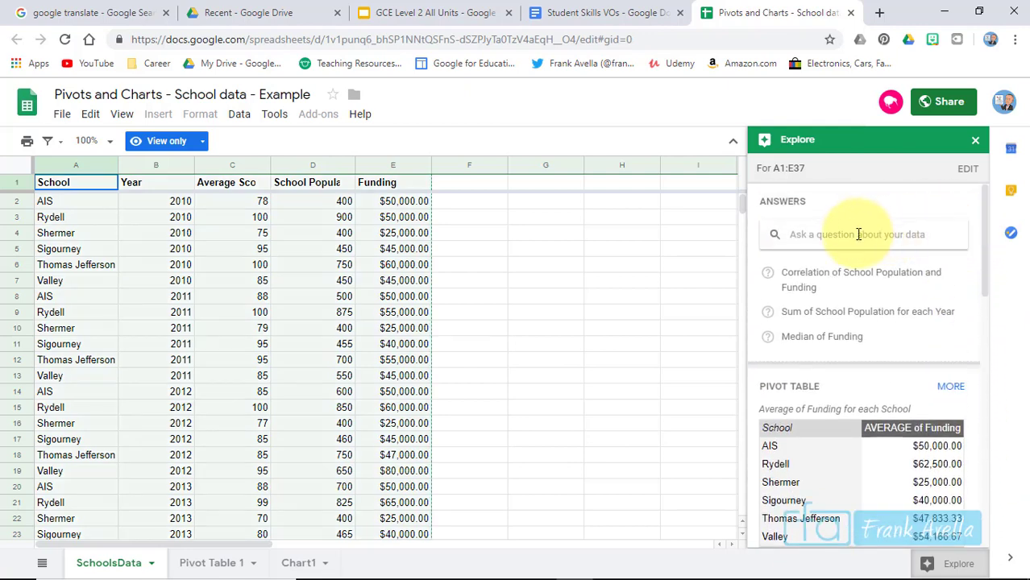
Ask Explore for the most frequent School (AIS, 6 times), then go back.
{"action": "left_click", "coordinate": [859, 235]}
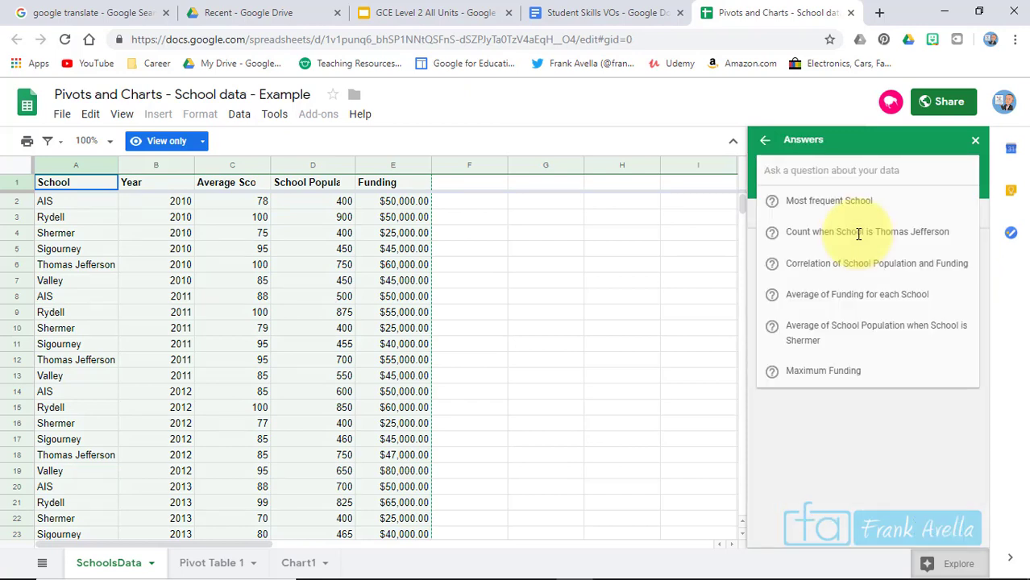
{"action": "left_click", "coordinate": [837, 205]}
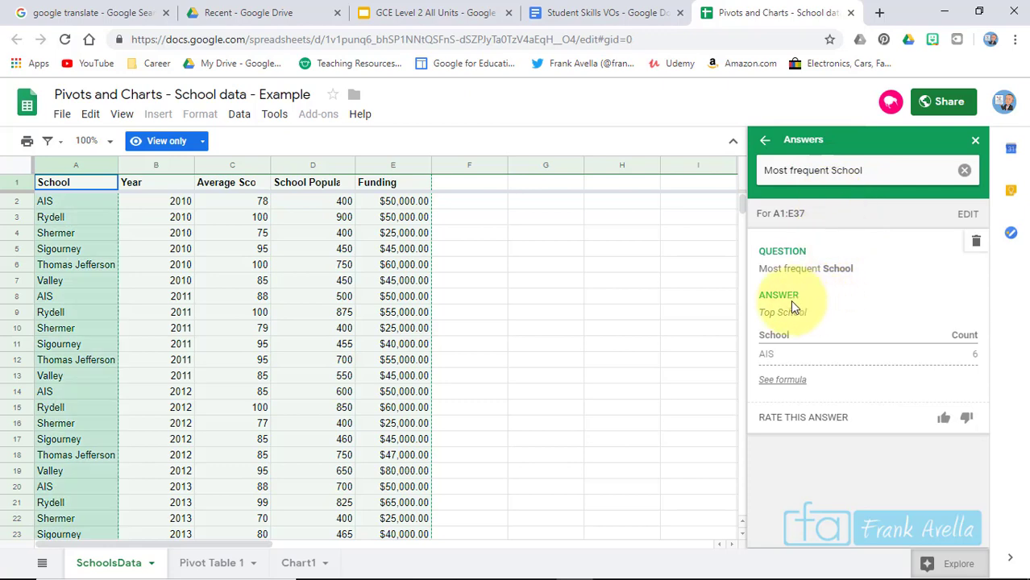
{"action": "left_click", "coordinate": [779, 353]}
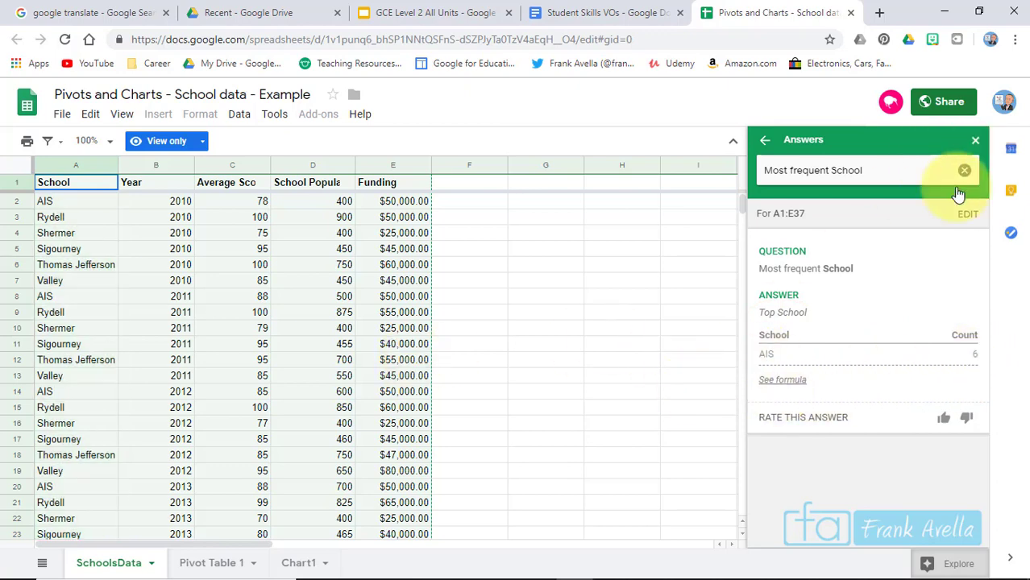
{"action": "left_click", "coordinate": [765, 142]}
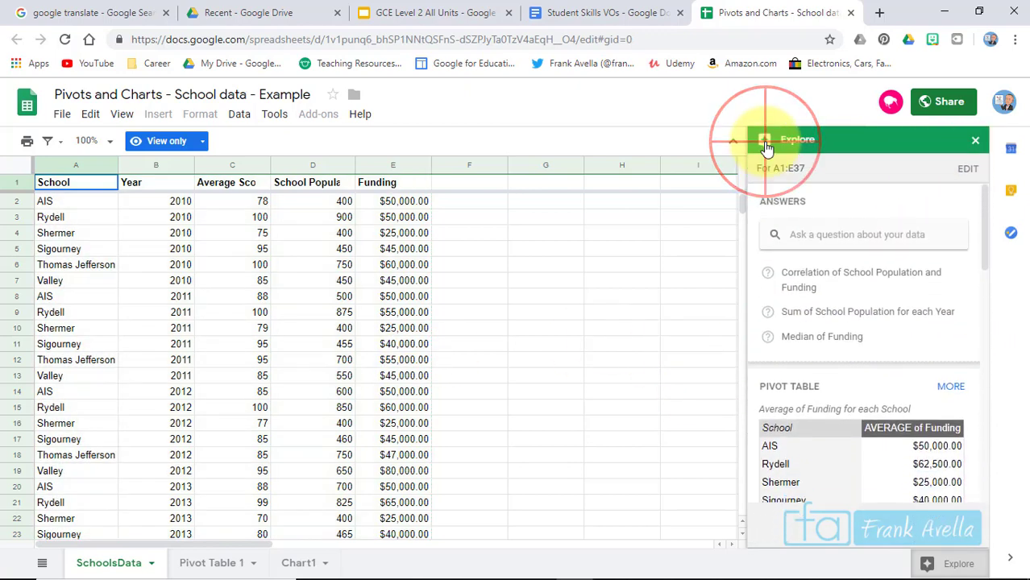